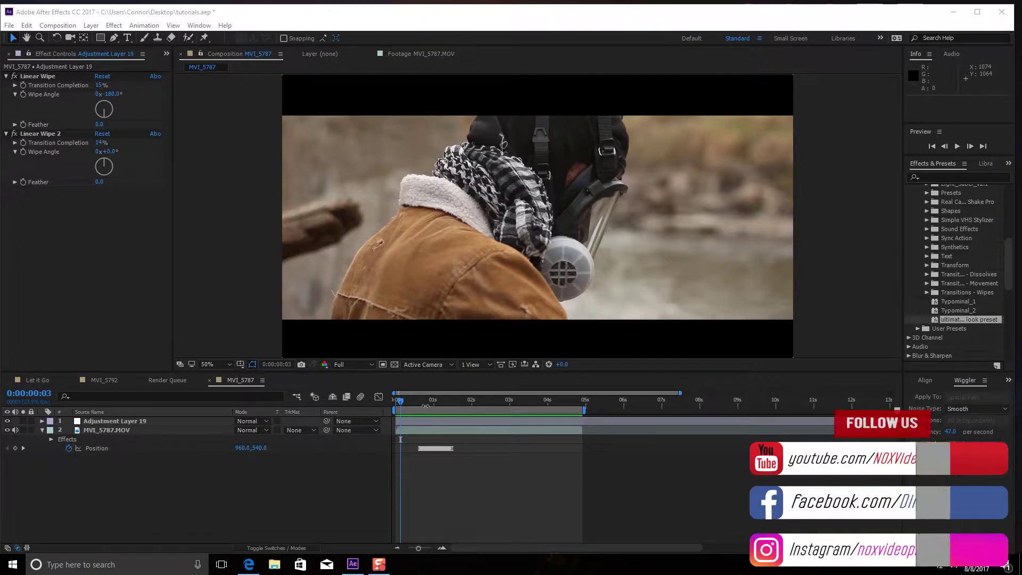
Preview the old shake, then clear all MVI_5787.MOV Position keyframes at 0:00:00:17
left_click_drag(400, 400, 396, 402)
key("space")
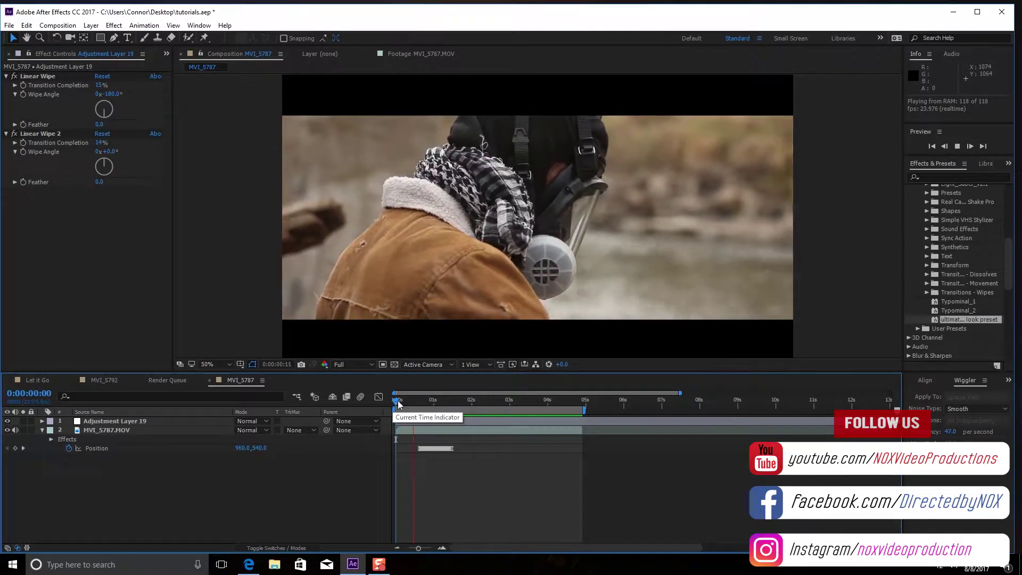
left_click_drag(398, 400, 424, 400)
left_click(435, 431)
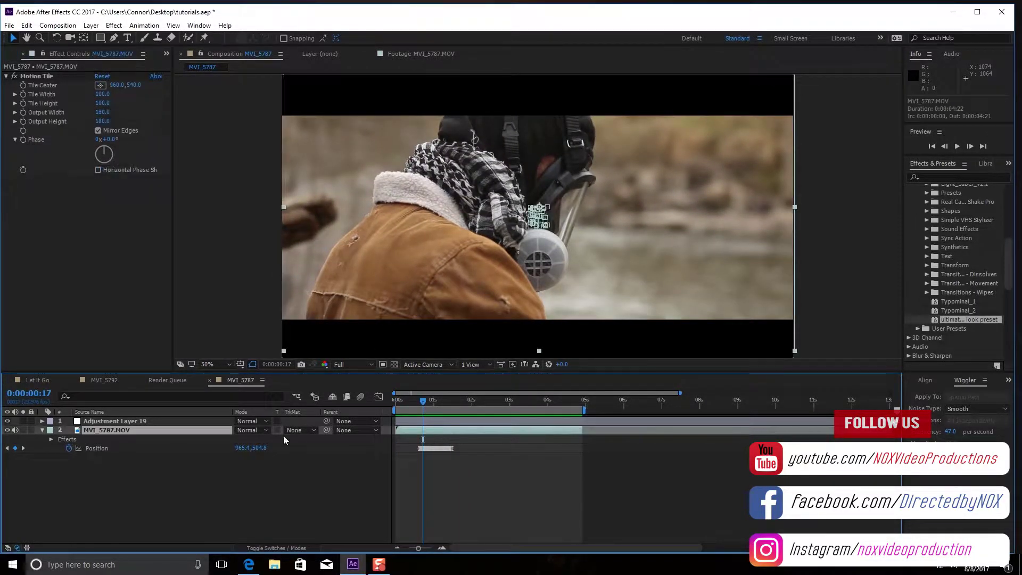
left_click(69, 448)
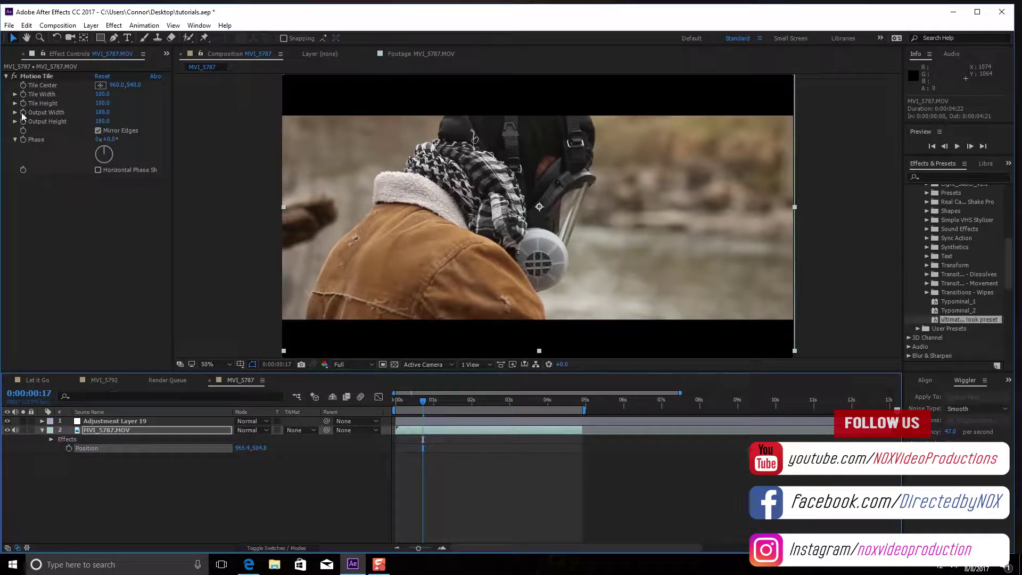
Delete the Motion Tile effect from MVI_5787.MOV and step back to 0:00:00:16
left_click(38, 79)
key("Delete")
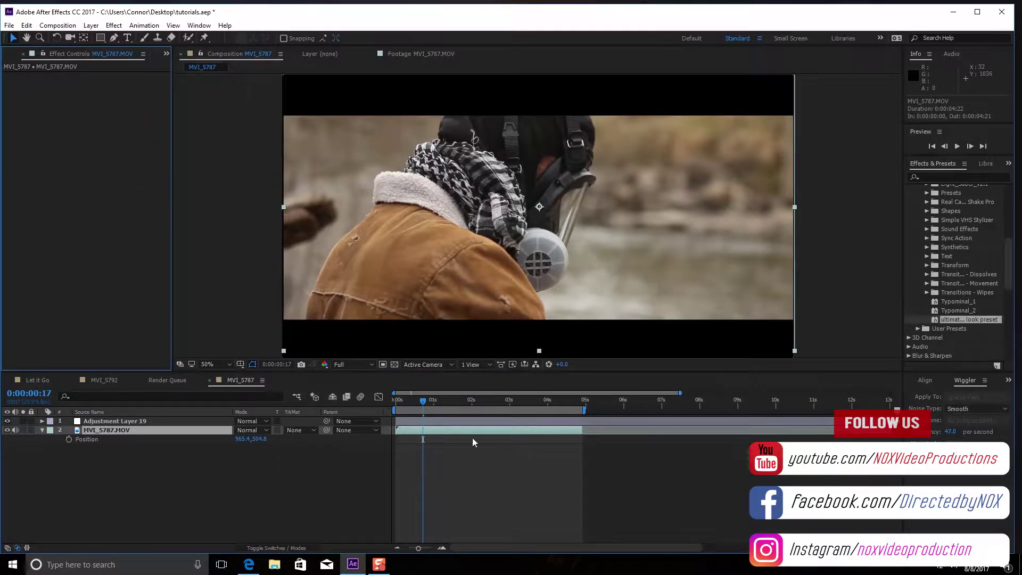
left_click(421, 401)
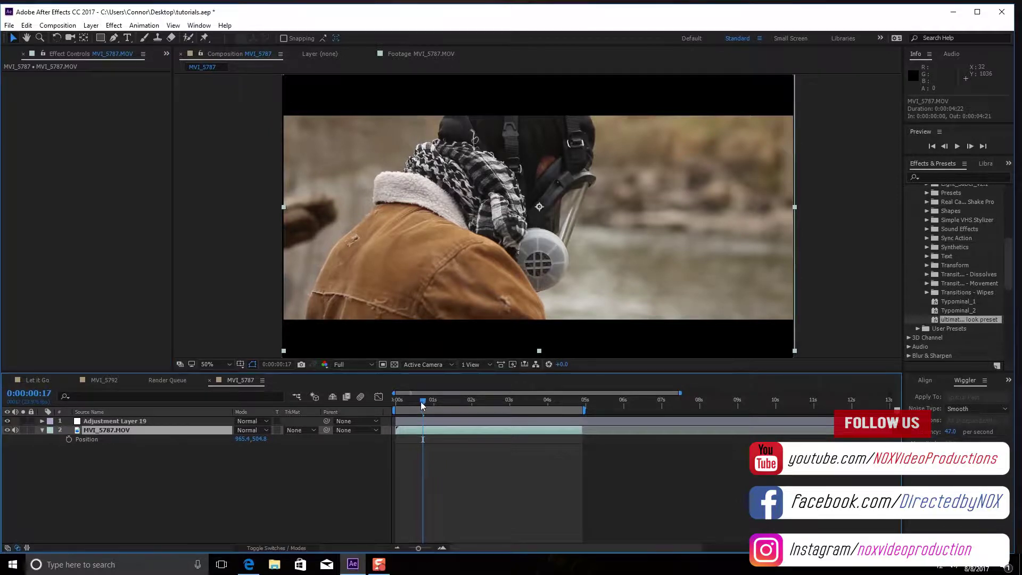
Reselect the MVI_5787.MOV footage, preview it, and scrub to about 0:00:00:15
left_click(129, 421)
left_click(148, 430)
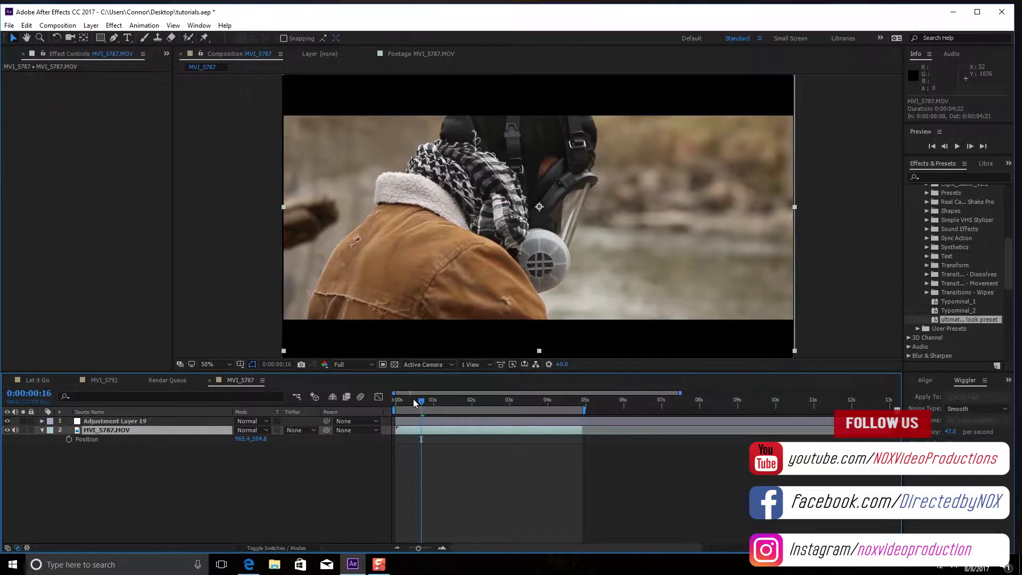
key("space")
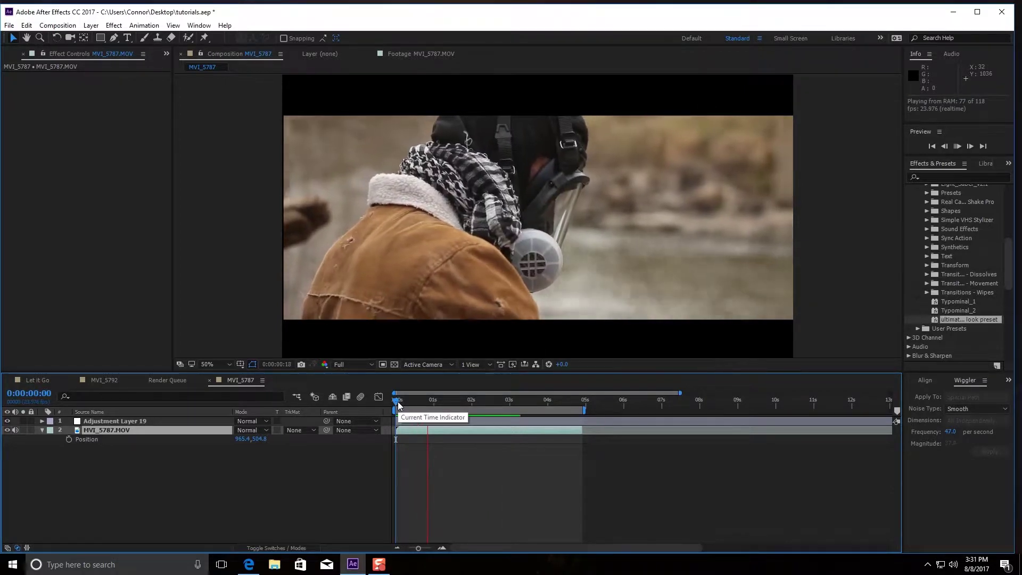
left_click_drag(395, 401, 422, 403)
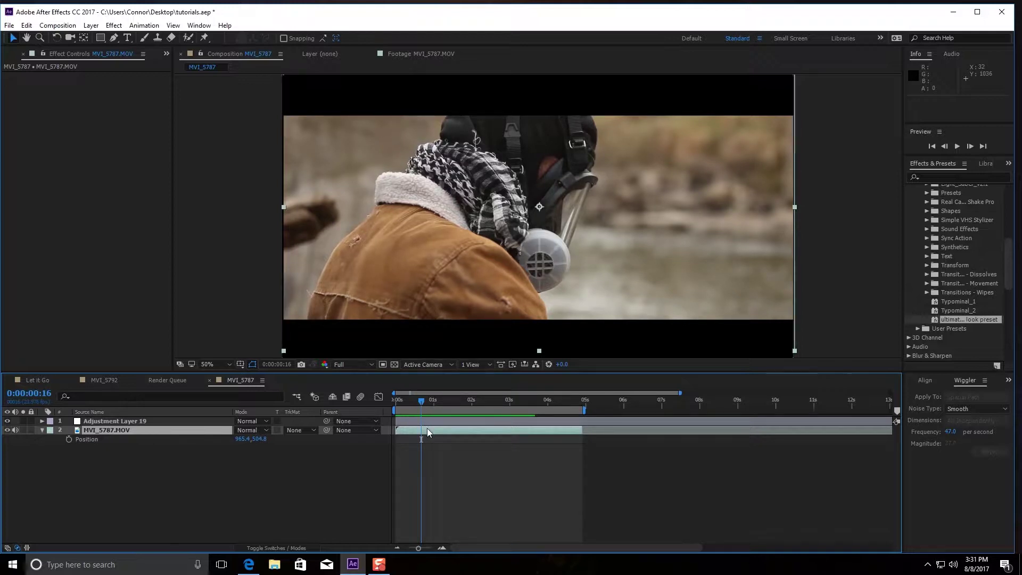
Keyframe Position at 0:00:00:16 and 0:00:01:14, then select both keyframes
key("p")
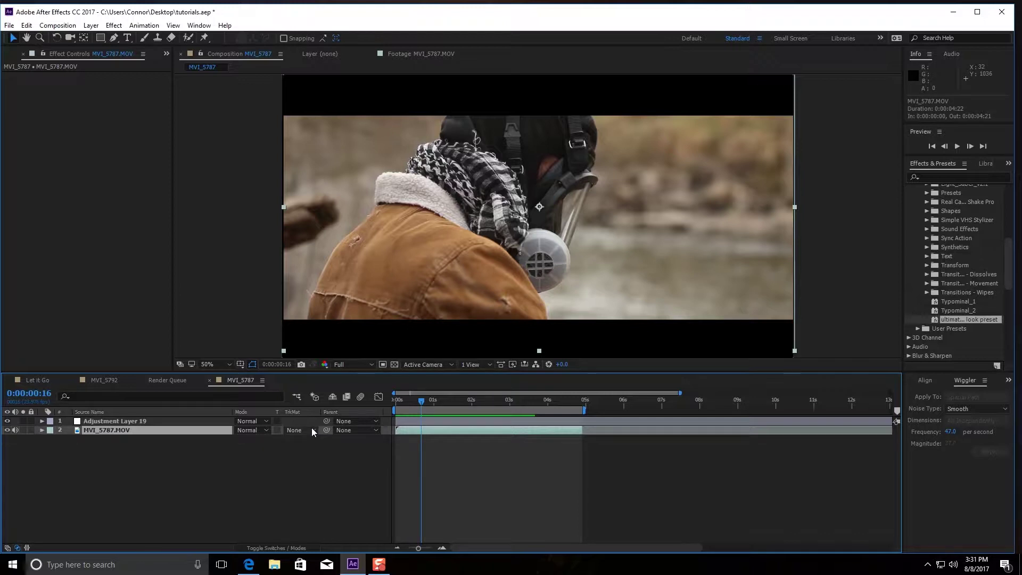
key("p")
left_click(68, 440)
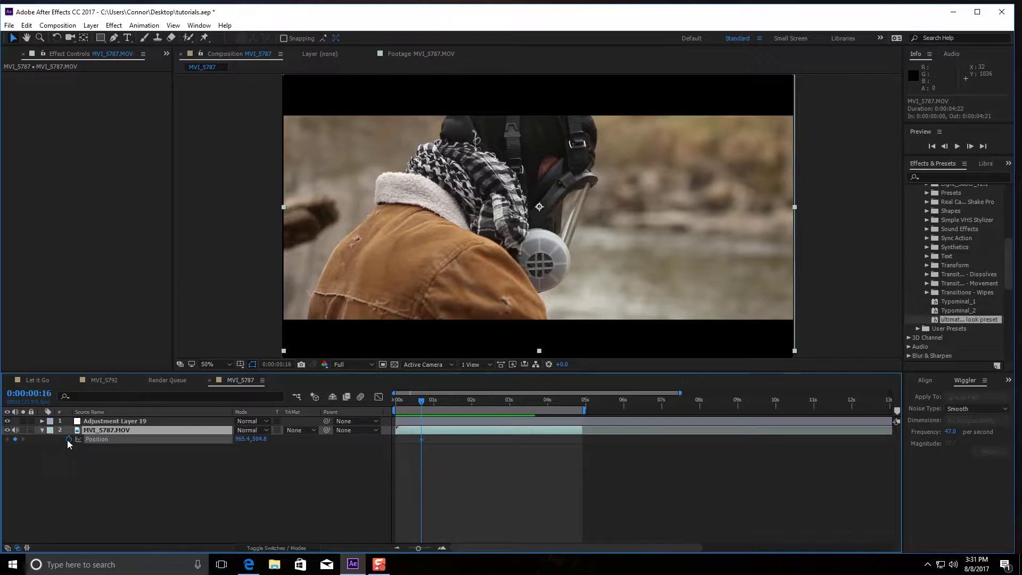
left_click_drag(420, 403, 455, 403)
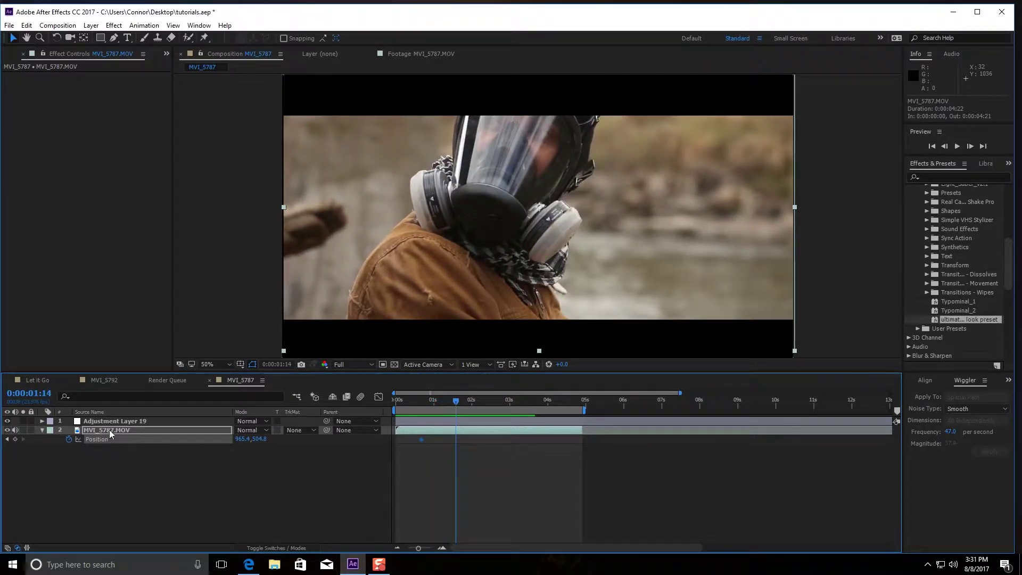
left_click(16, 439)
left_click(421, 442, "shift")
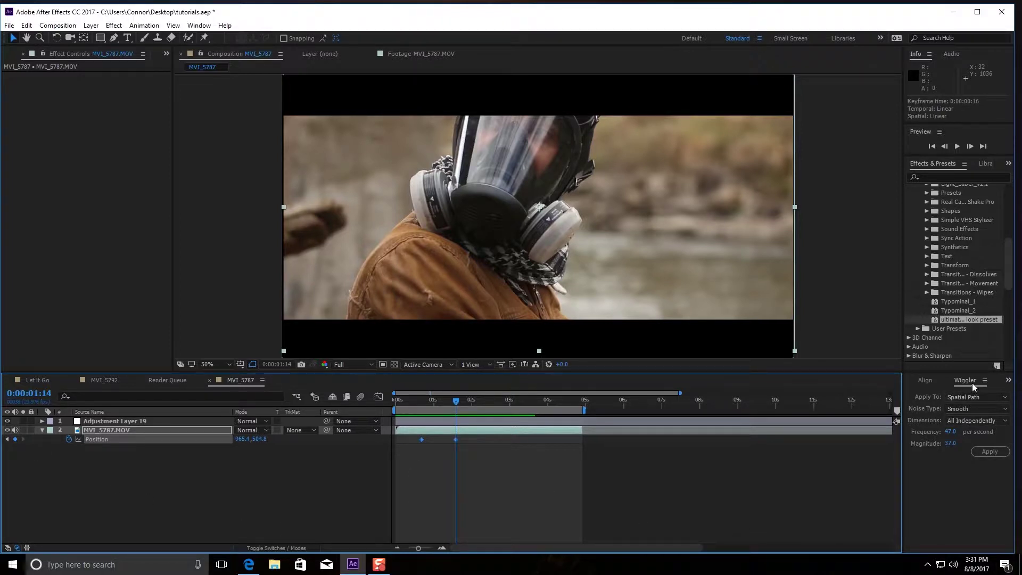
Bring up the Wiggler panel from the Window menu and its noise type list
left_click(199, 26)
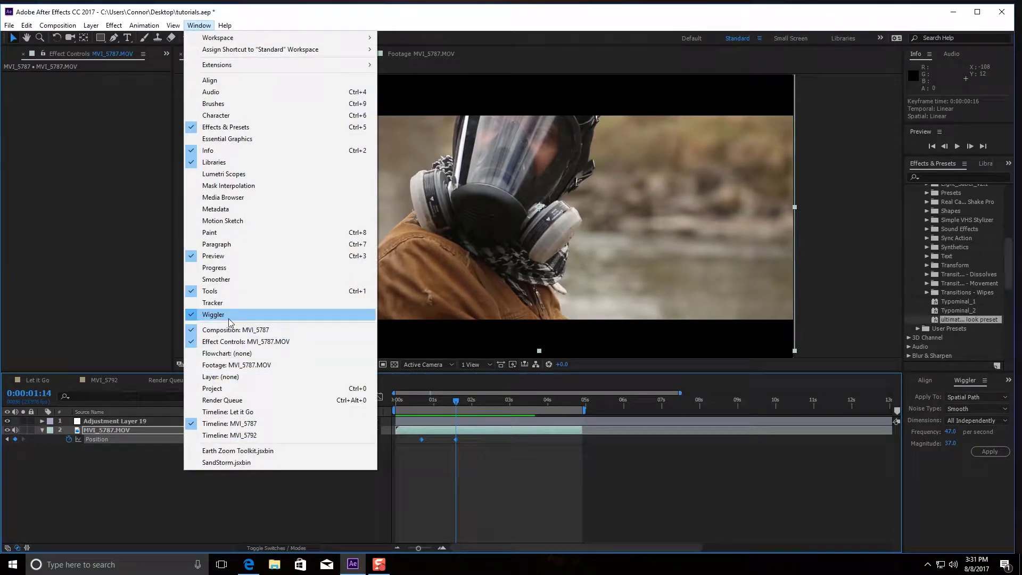
left_click(946, 473)
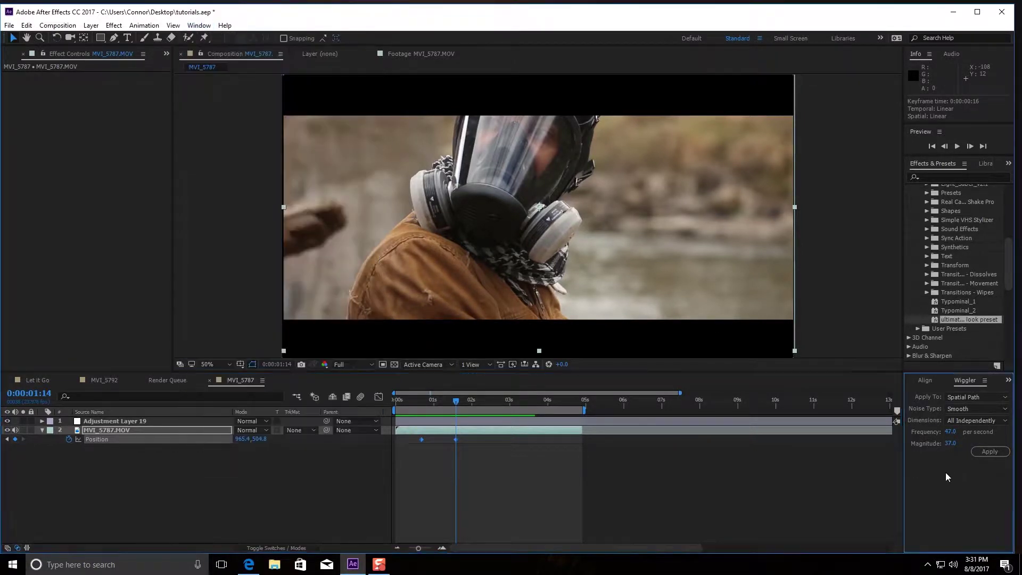
left_click(956, 410)
Set Wiggler noise to Jagged with Frequency 40.0 per second, keeping Magnitude 37.0
left_click(959, 434)
left_click_drag(952, 433, 944, 435)
left_click_drag(950, 436, 951, 433)
left_click_drag(949, 438, 948, 438)
Apply the jagged wiggle between the two Position keyframes and play it from the start
left_click(991, 452)
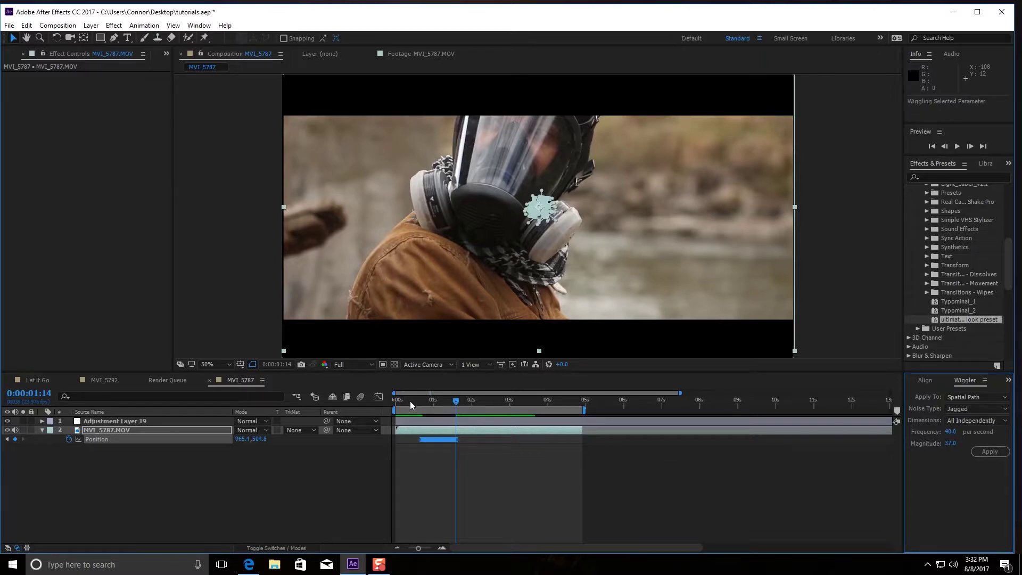
left_click_drag(410, 400, 387, 399)
key("space")
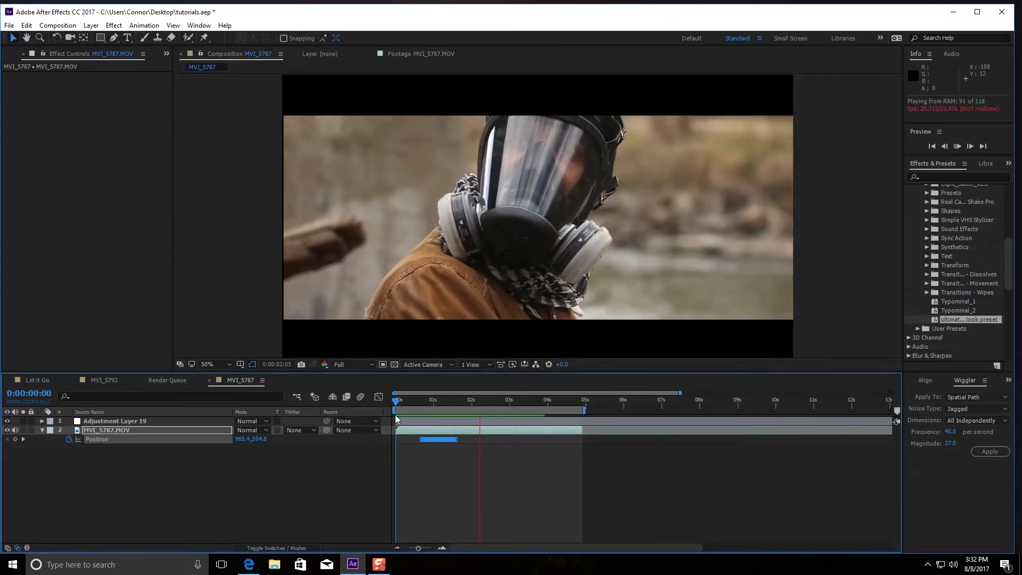
Stop playback and scrub around 0:00:00:15 to inspect the shake
key("space")
key("space")
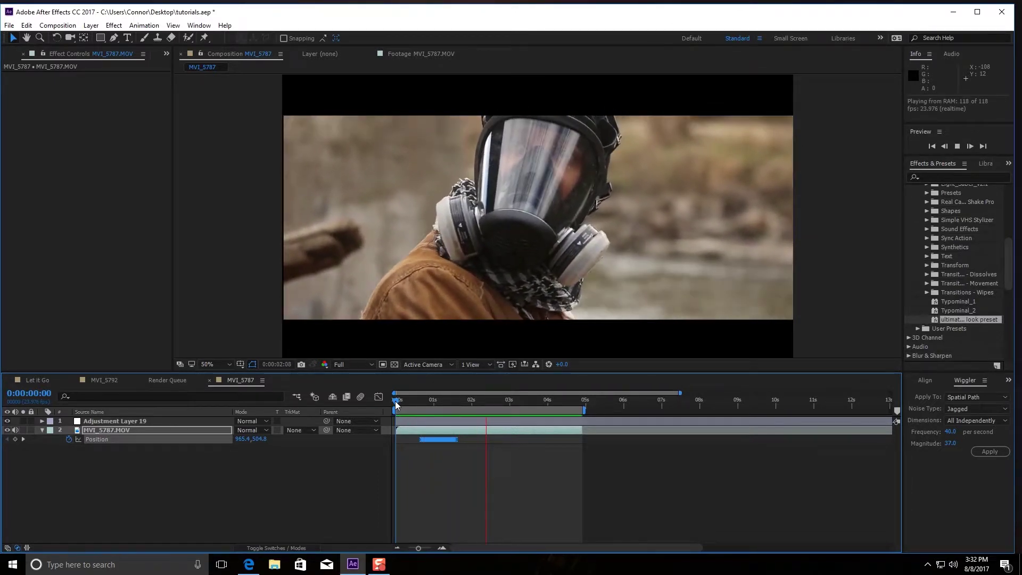
key("space")
left_click_drag(396, 401, 426, 402)
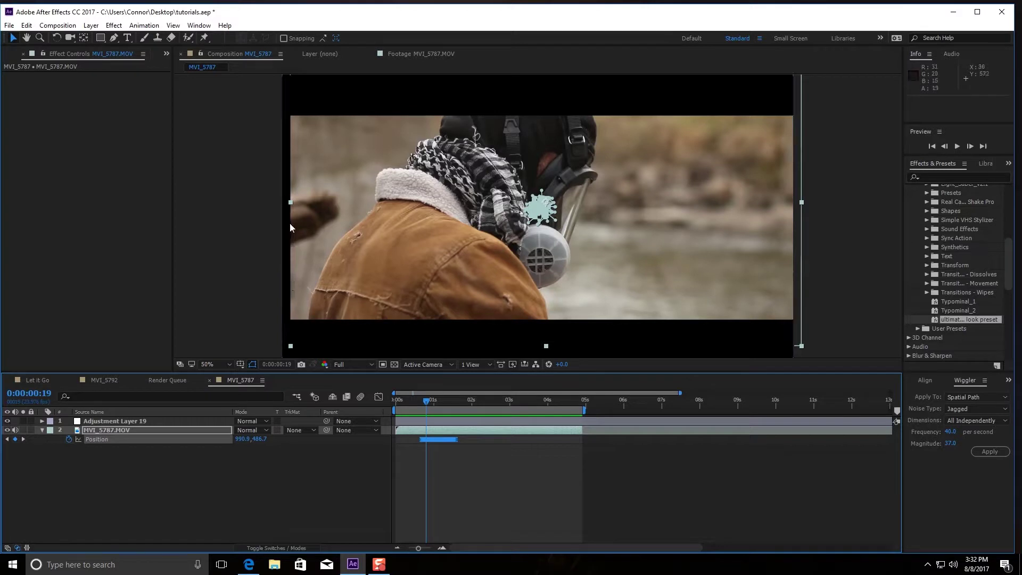
mouse_move(429, 406)
left_mouse_down()
mouse_move(439, 403)
mouse_move(420, 407)
left_mouse_up()
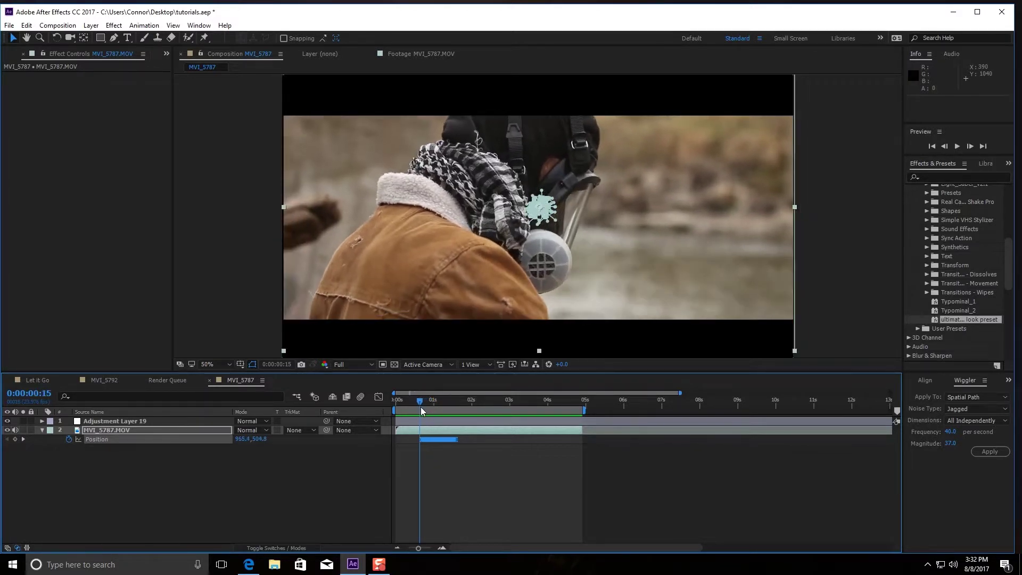
left_click(927, 177)
Search 'motion' and apply Motion Tile to MVI_5787.MOV with Mirror Edges on
type("motio")
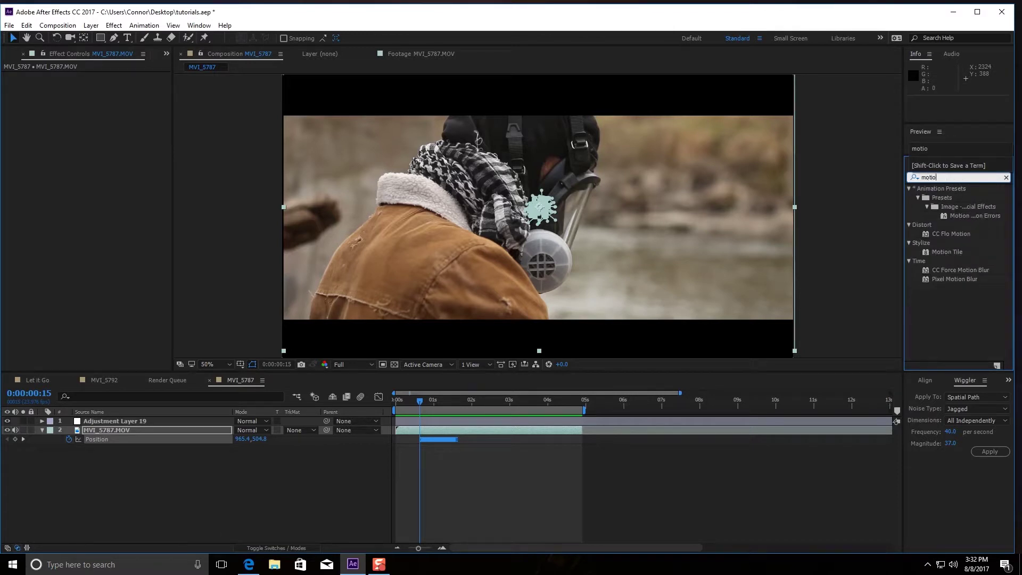
type("n")
left_click_drag(940, 250, 430, 430)
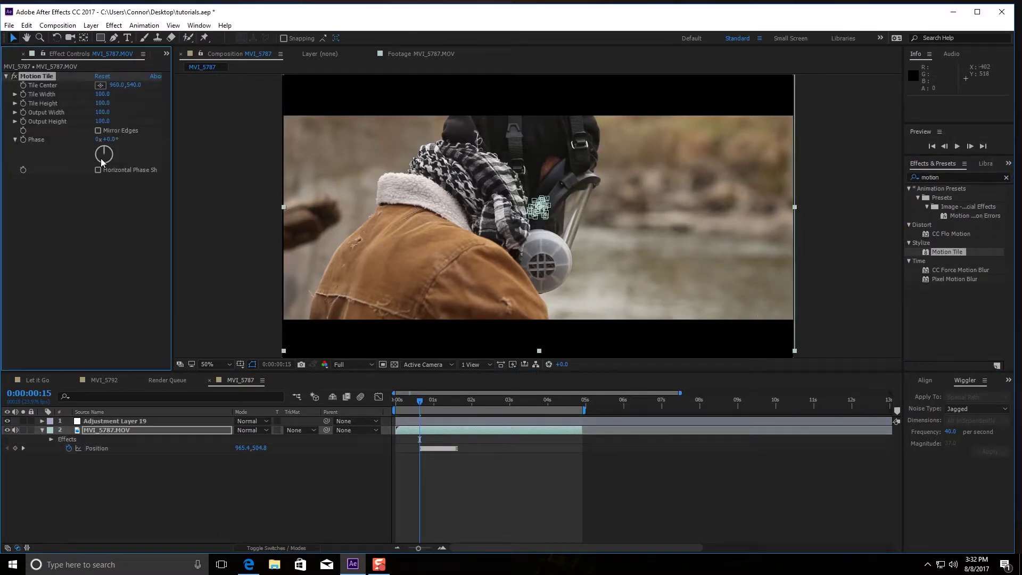
left_click(98, 130)
Set Motion Tile Output Height and Width to 180, then preview the final result
left_click(103, 122)
type("180")
key("shift+Tab")
type("1")
left_click(105, 226)
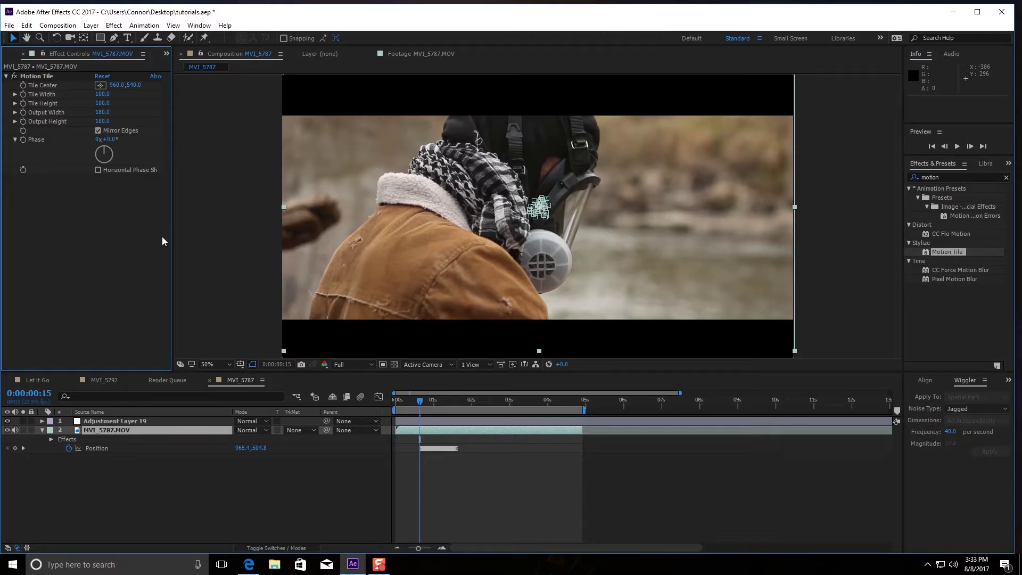
left_click(416, 410)
key("space")
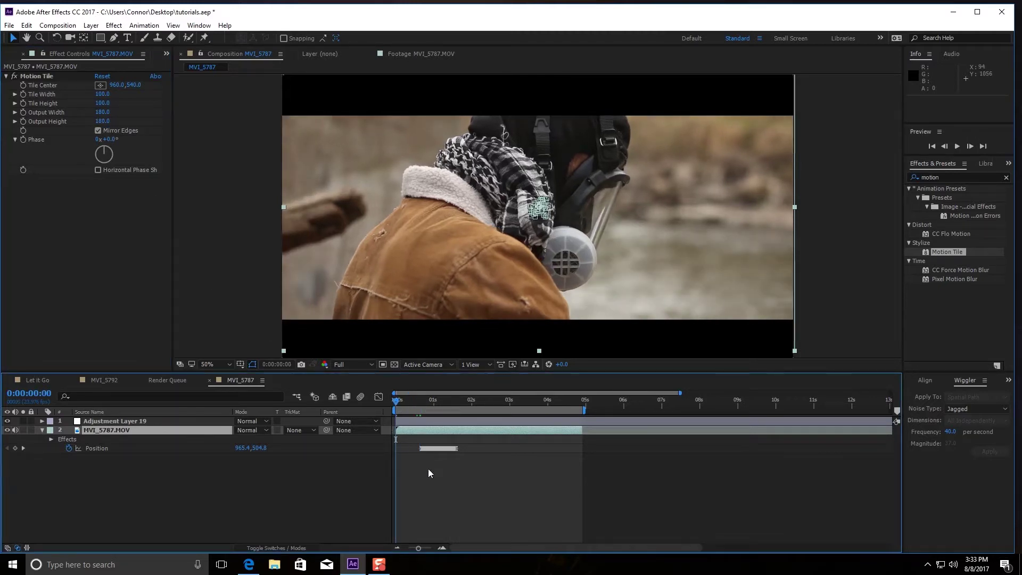